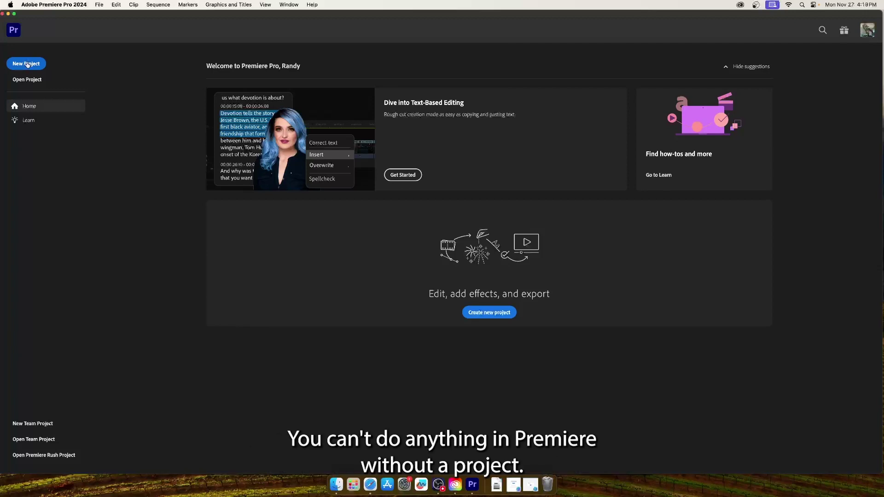
# Start a new project and name it with the editor's first name followed by "First Premiere Project".
pyautogui.click(26, 64)
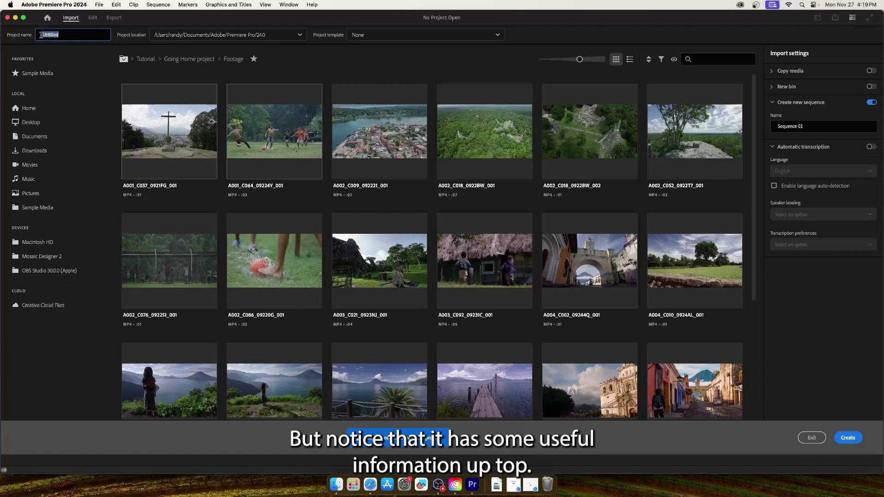
pyautogui.click(65, 35)
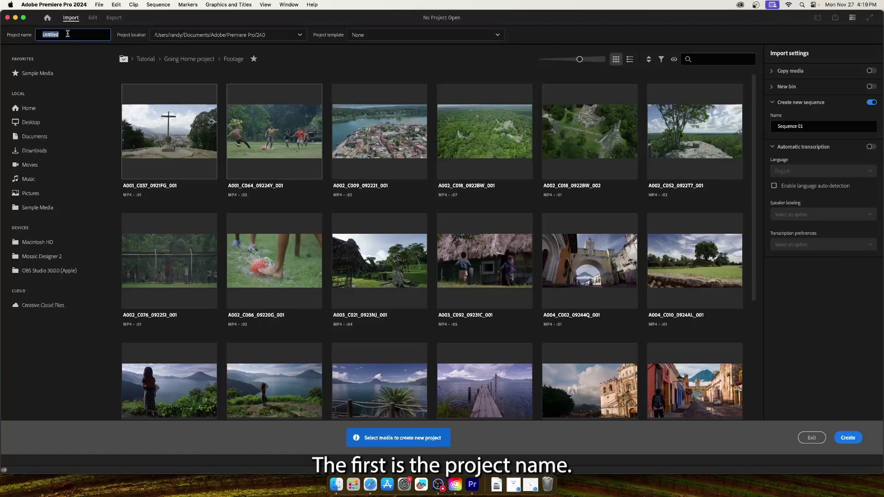
pyautogui.moveTo(68, 35); pyautogui.dragTo(30, 35)
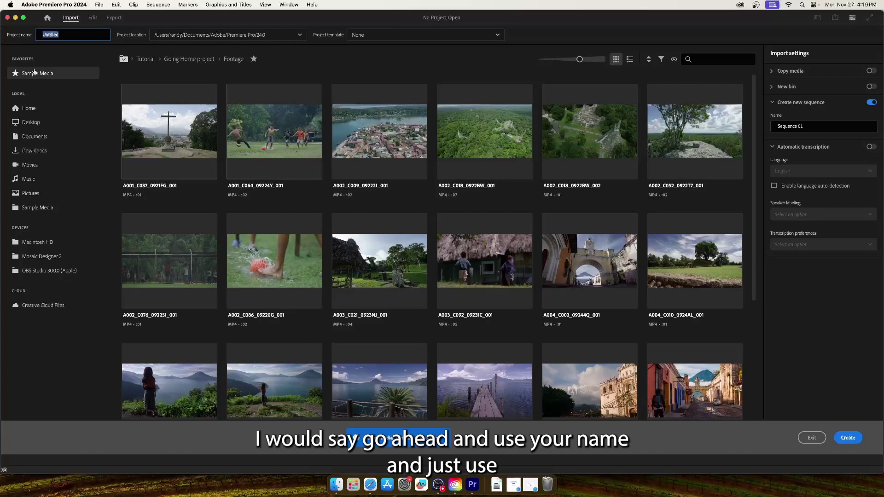
pyautogui.write('Randy First Premiere Pr')
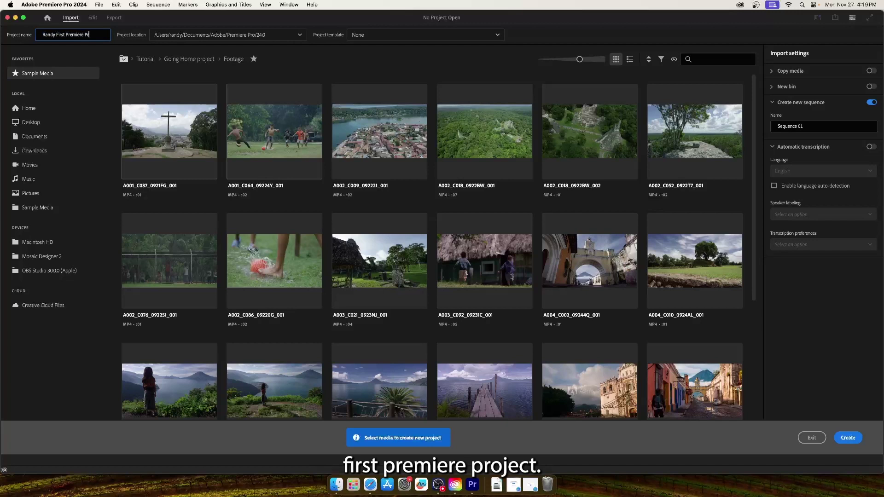
pyautogui.write('oject')
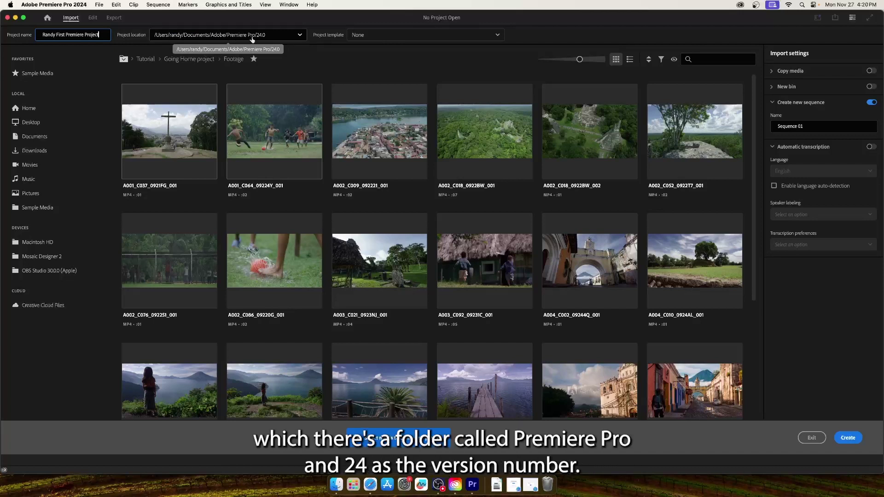
# Browse for a different project location and create a folder named Media Projects inside Documents.
pyautogui.click(300, 36)
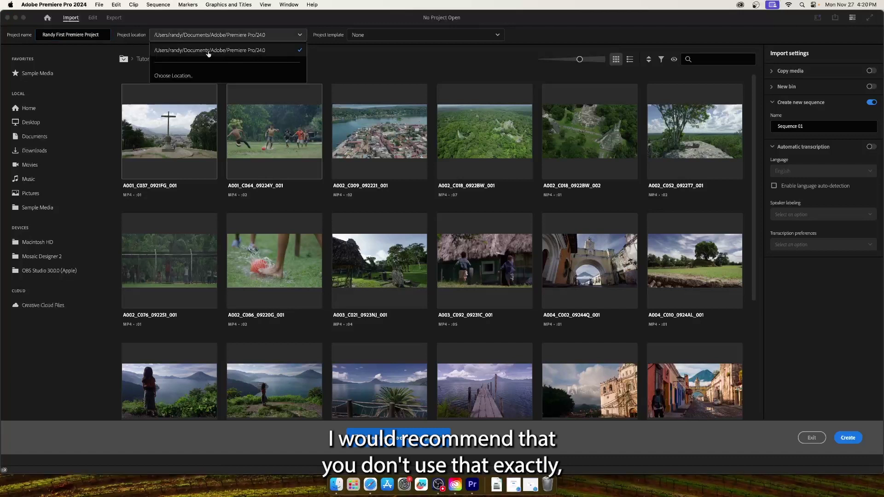
pyautogui.click(164, 77)
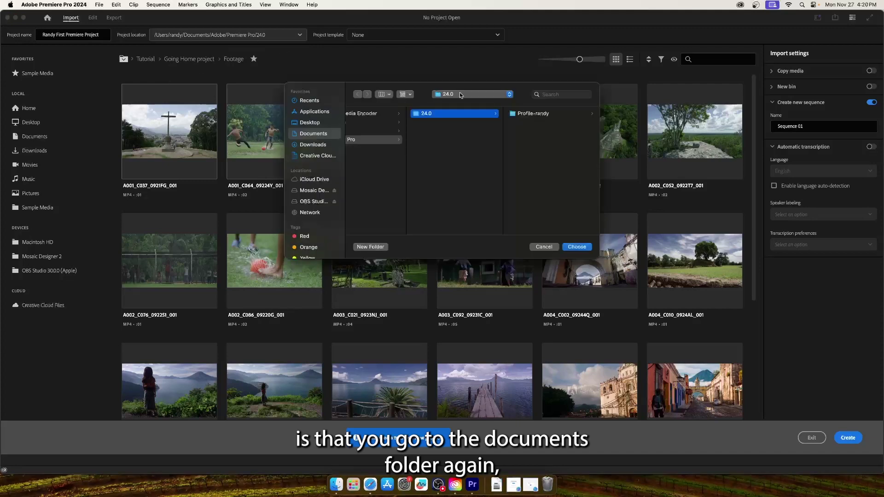
pyautogui.moveTo(450, 87); pyautogui.dragTo(413, 63)
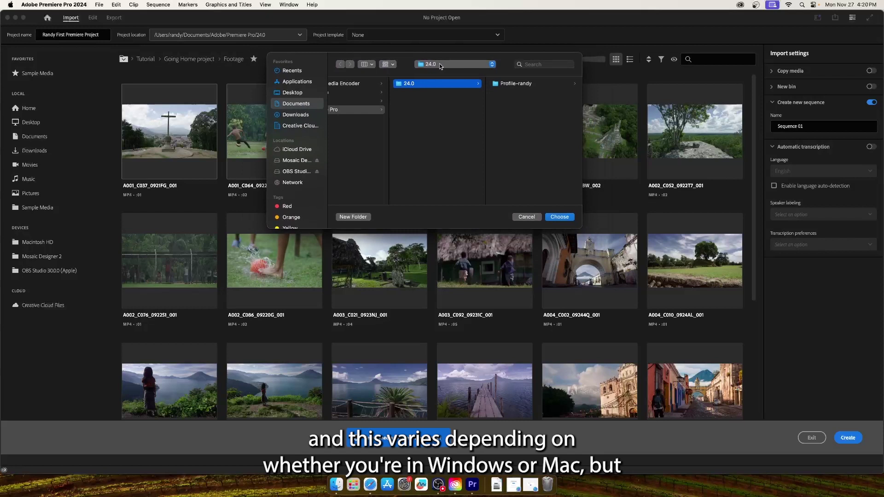
pyautogui.click(293, 104)
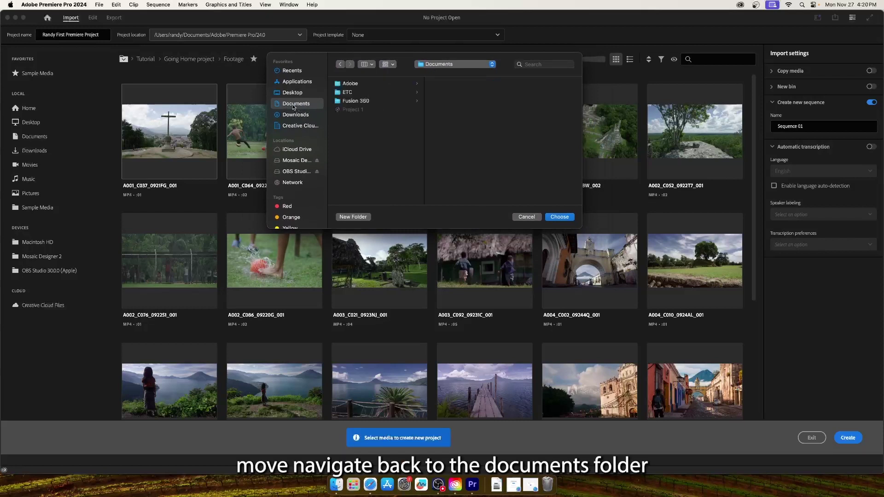
pyautogui.click(351, 217)
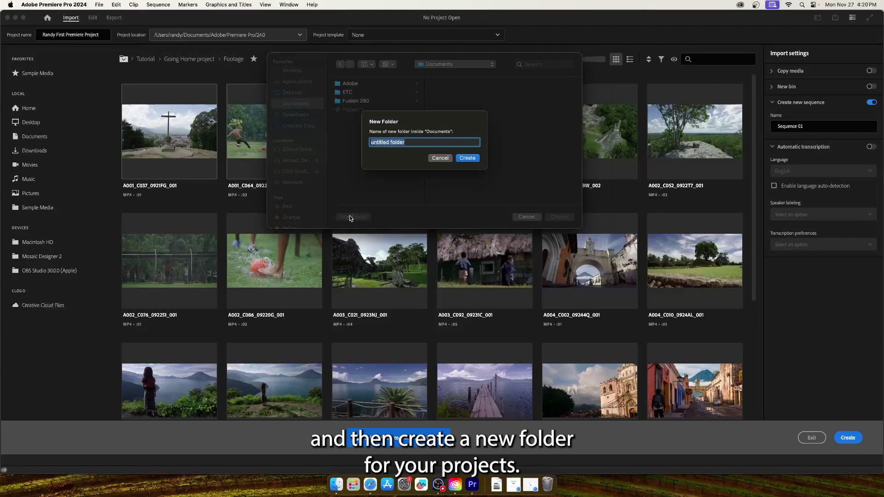
pyautogui.write('P')
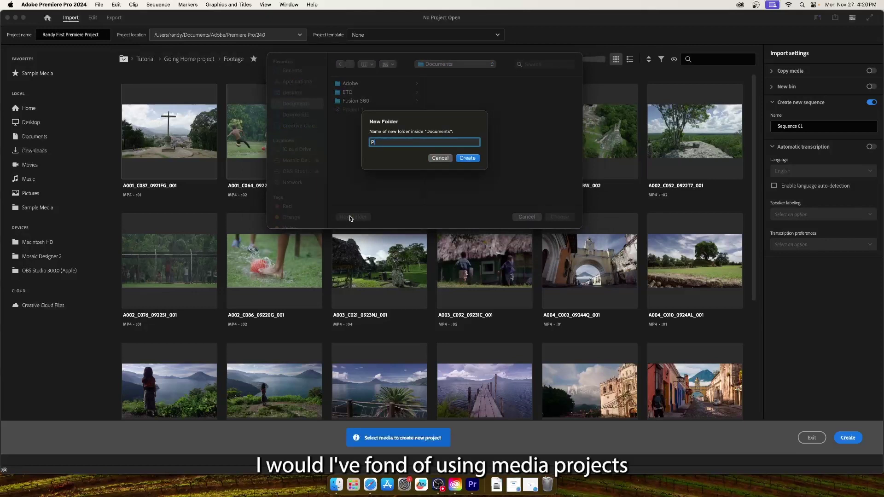
pyautogui.write('edia Projects')
pyautogui.click(468, 158)
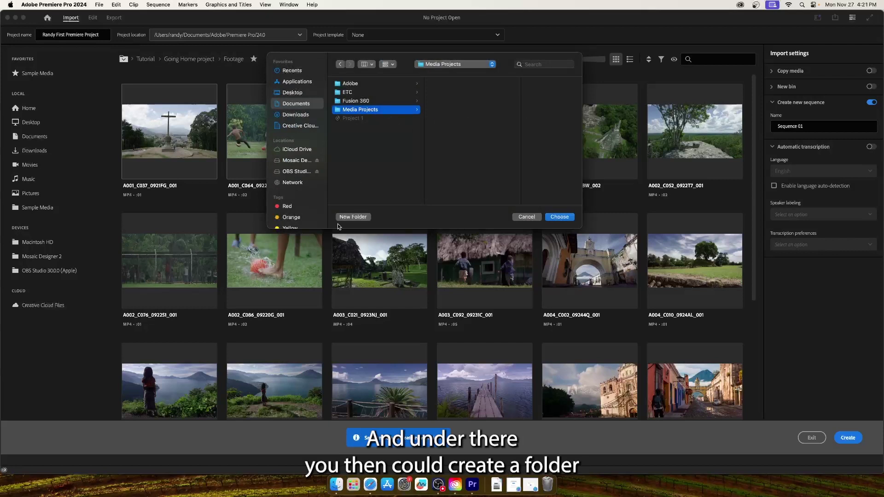
# Create a subfolder inside Media Projects with the same name as the project and choose it as the project location.
pyautogui.click(353, 217)
pyautogui.write('Randy First Premiere Project')
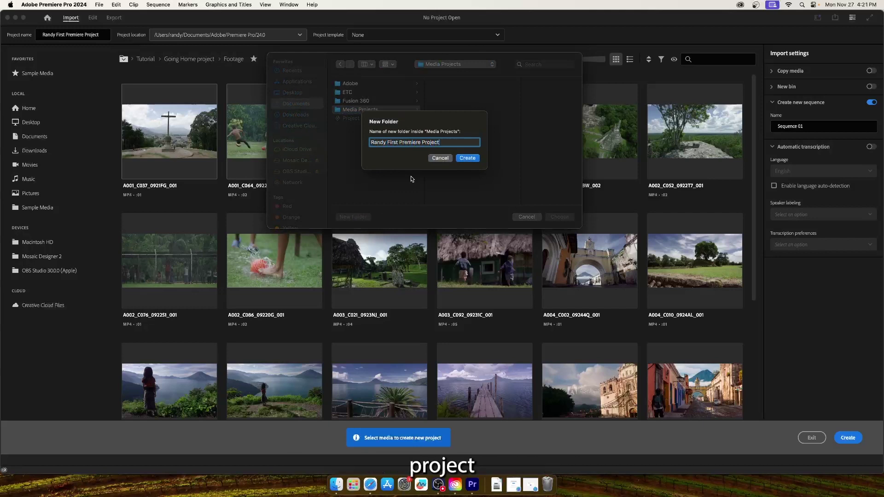
pyautogui.click(470, 157)
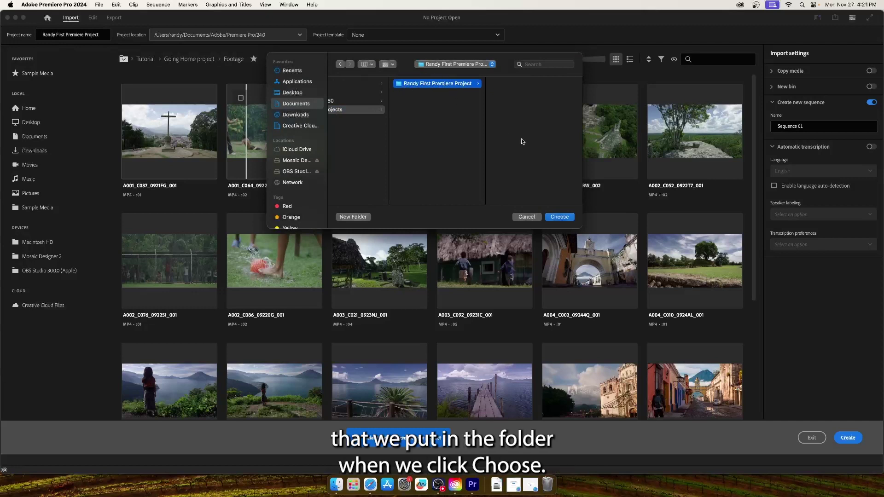
pyautogui.click(561, 218)
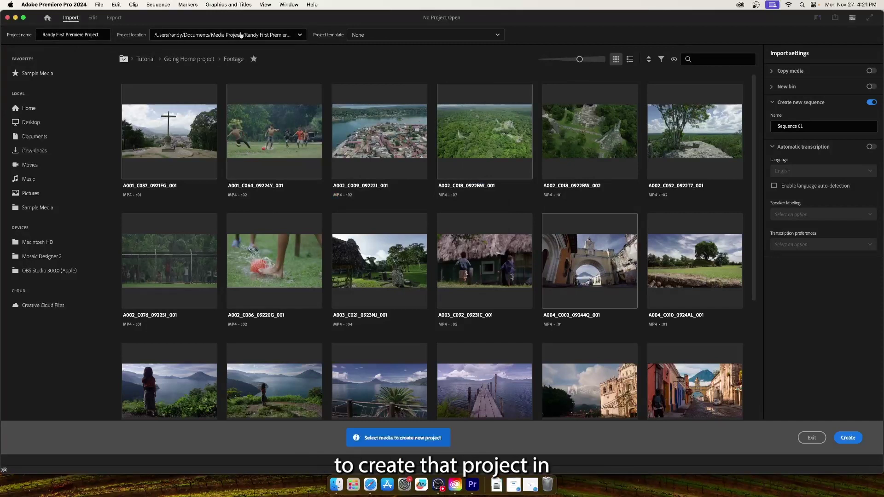
# Keep the project template at None and select the first five clips in the Footage folder for import.
pyautogui.click(497, 35)
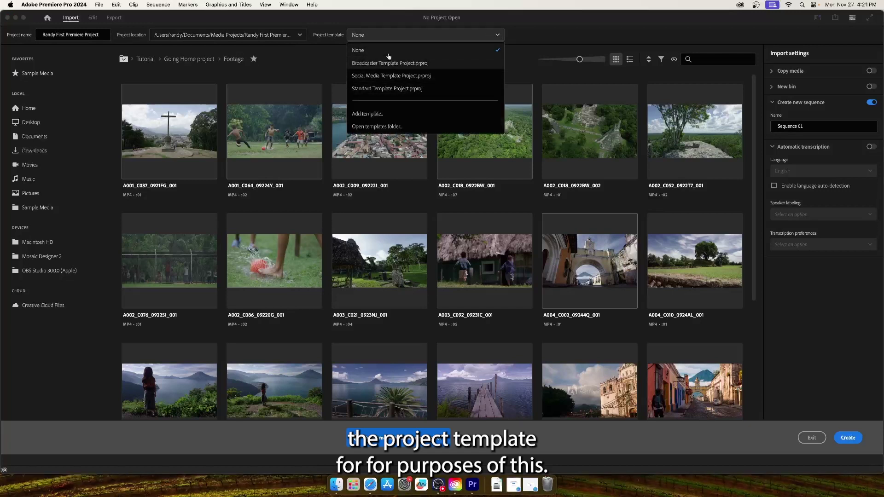
pyautogui.click(364, 53)
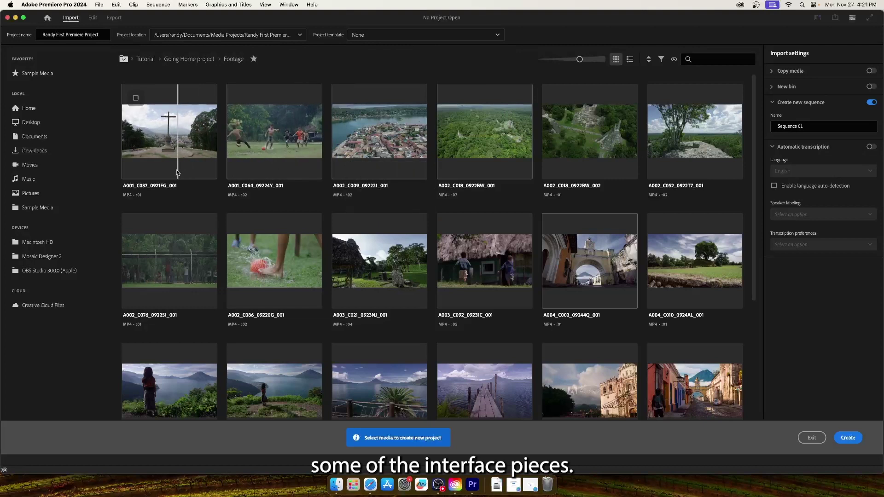
pyautogui.click(136, 97)
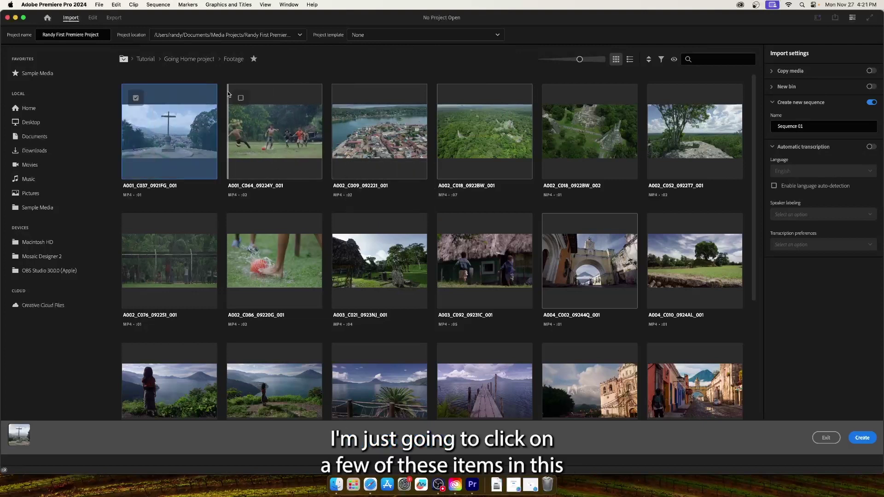
pyautogui.click(241, 97)
pyautogui.click(346, 97)
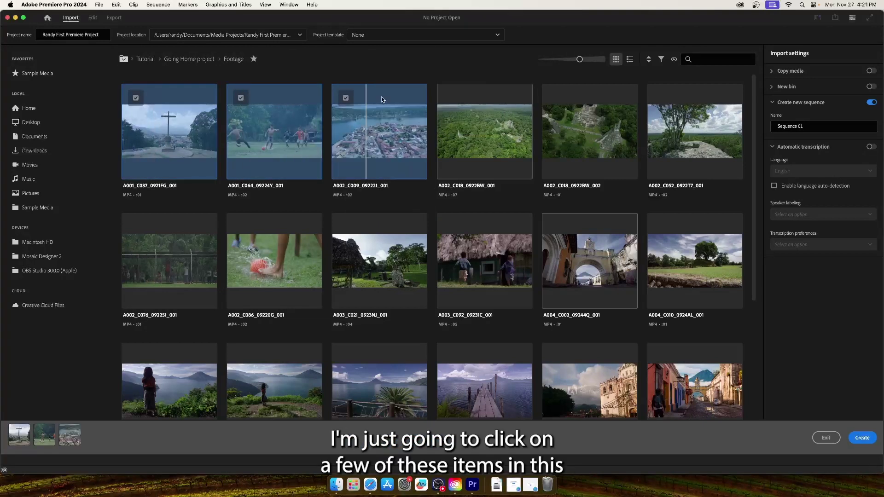
pyautogui.click(450, 98)
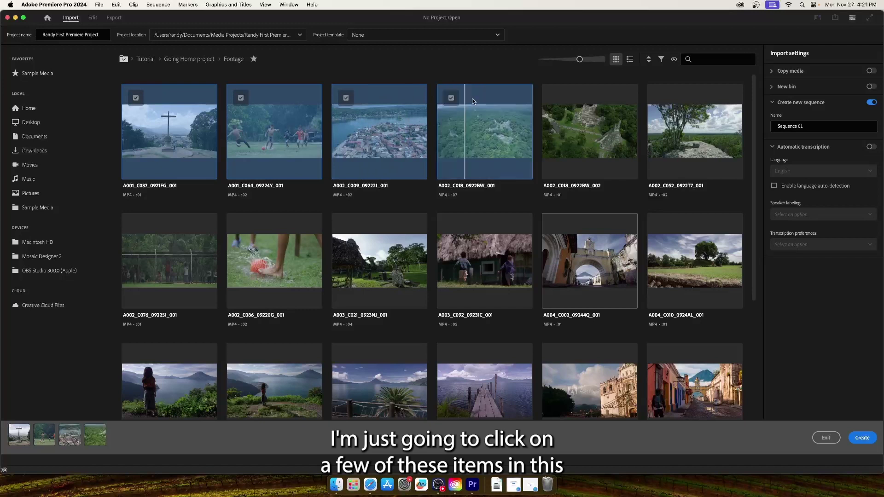
pyautogui.click(556, 98)
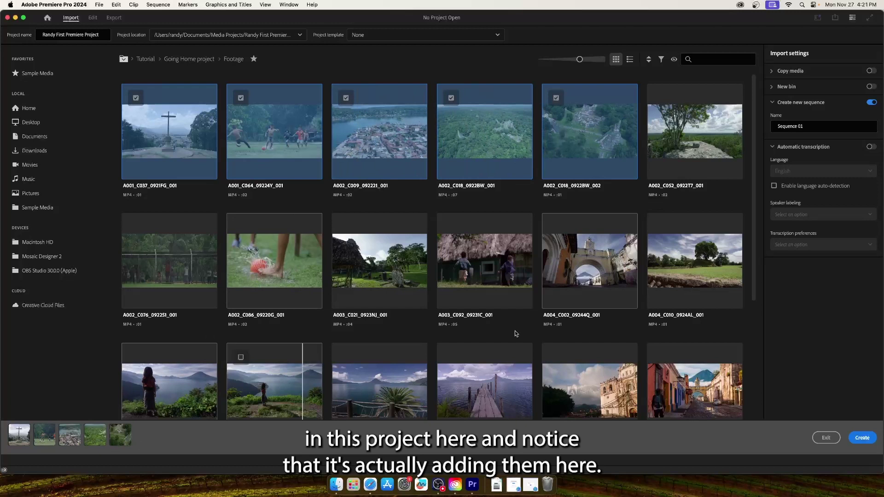
# Disable new sequence creation, enable Copy media, and create the project with the selected clips.
pyautogui.click(871, 102)
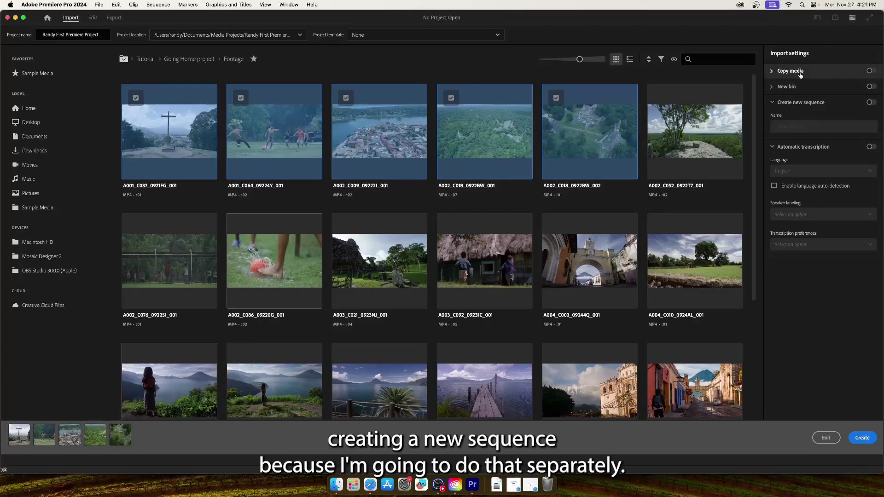
pyautogui.click(872, 72)
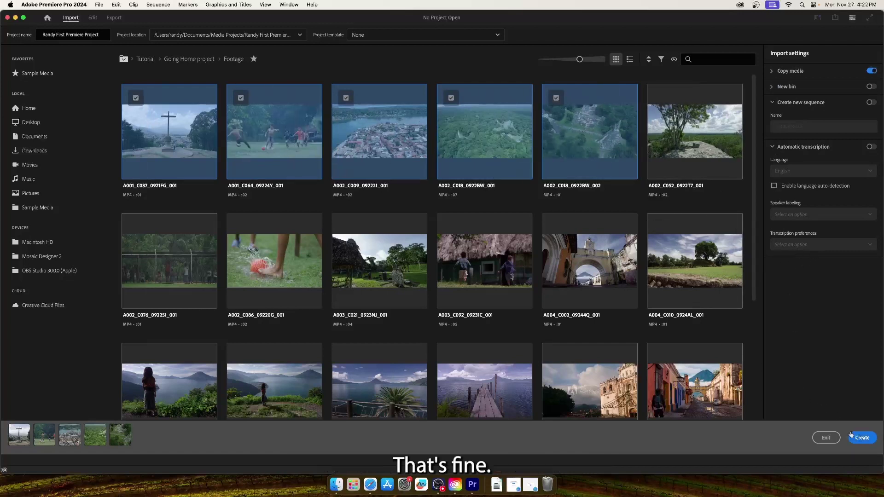
pyautogui.click(864, 439)
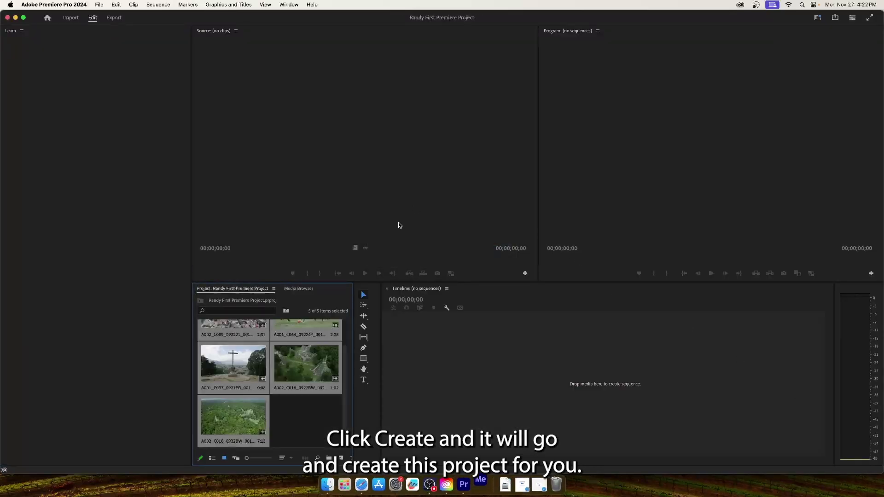
# Allow Adobe Media Encoder 2024 to access the Documents and Downloads folders, briefly viewing the Import page before returning to Edit.
pyautogui.click(146, 187)
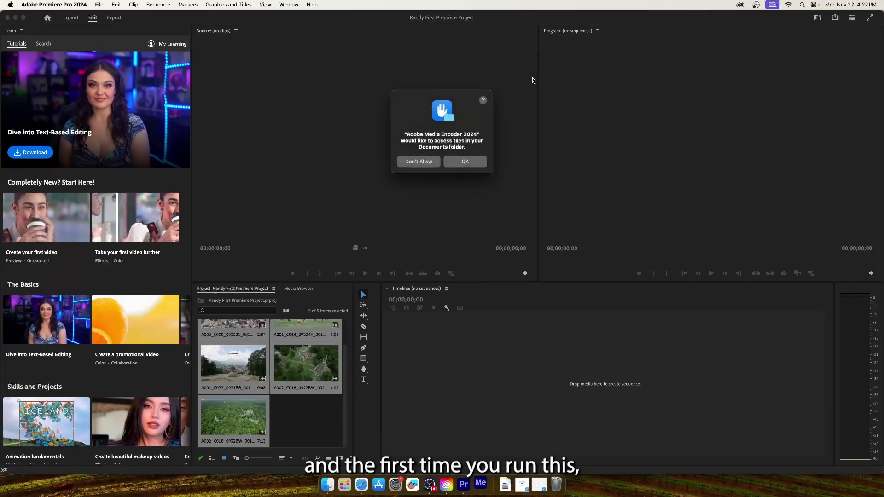
pyautogui.click(465, 162)
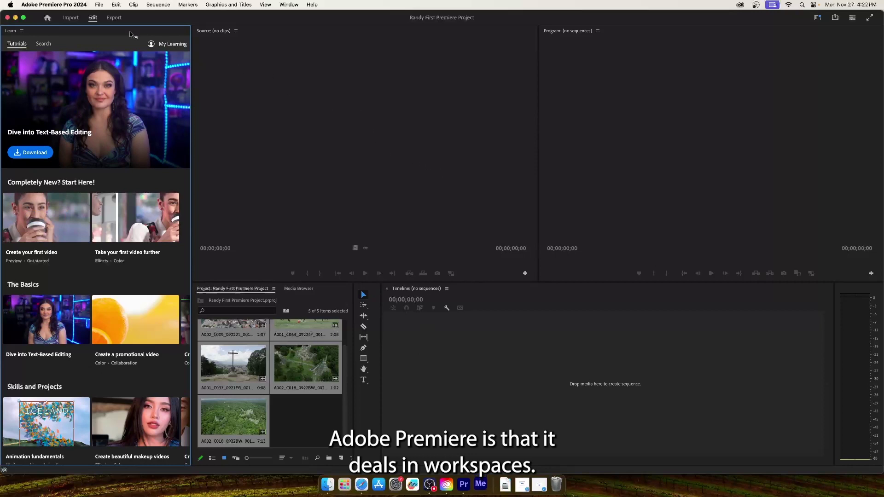
pyautogui.click(72, 19)
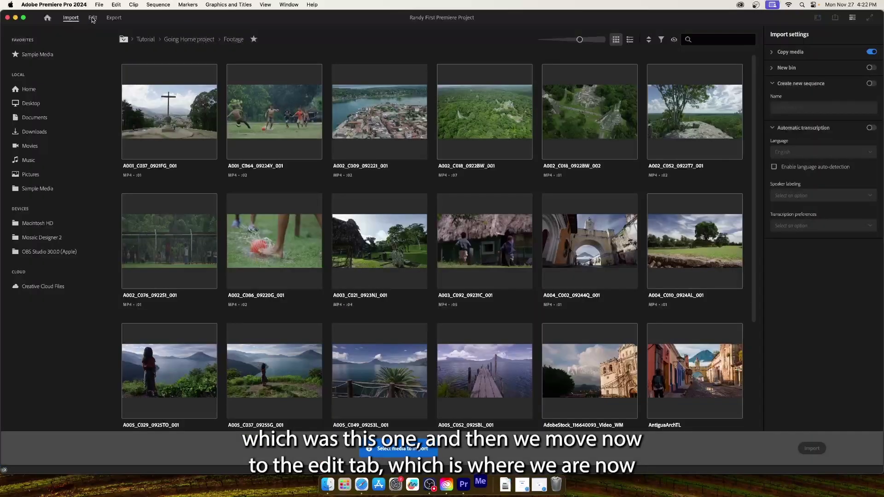
pyautogui.click(92, 19)
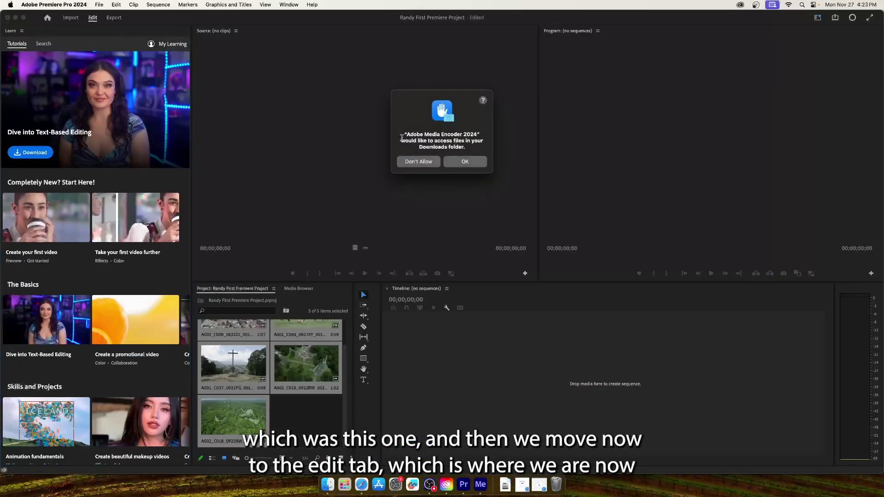
pyautogui.click(466, 162)
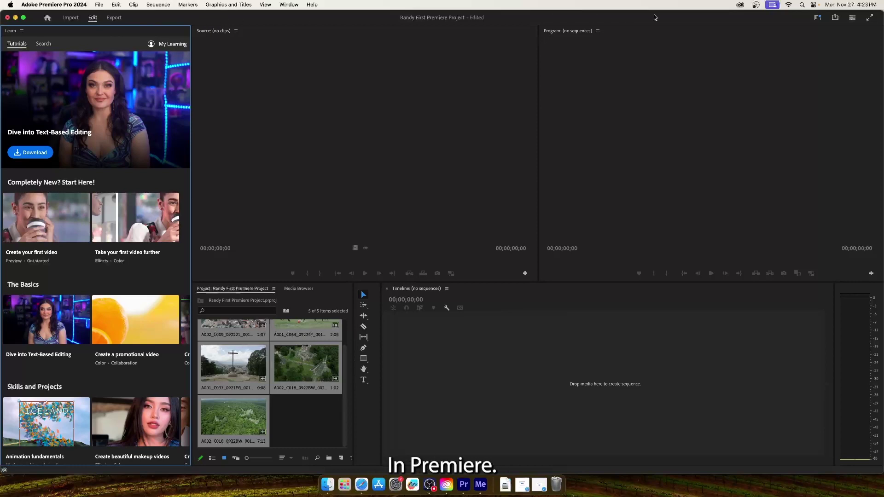
# Review the available workspaces, switch to the Editing workspace, and make the empty Source monitor active.
pyautogui.click(818, 20)
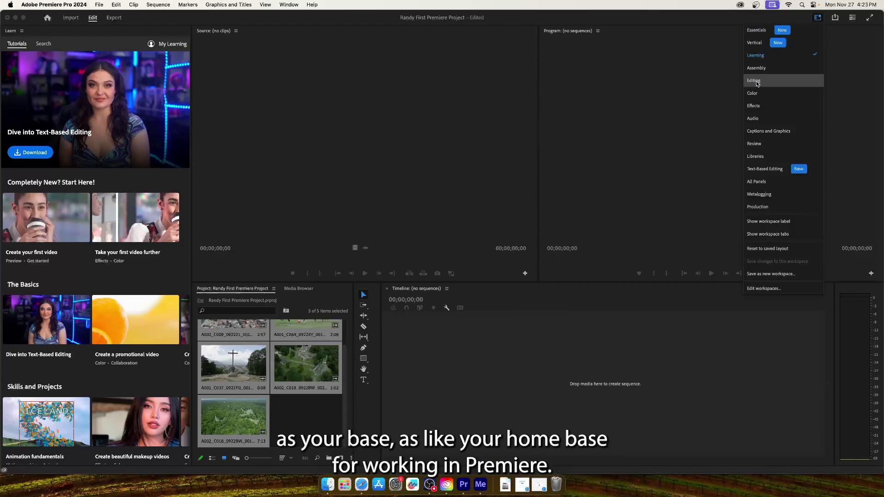
pyautogui.click(818, 19)
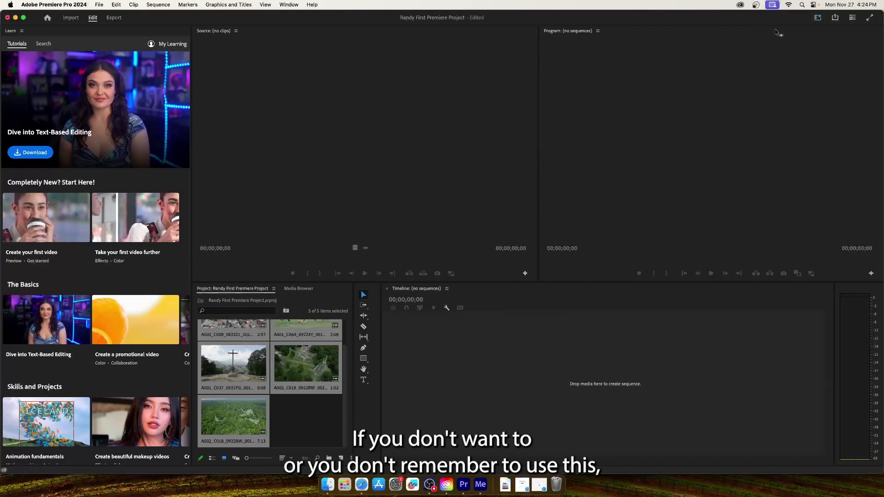
pyautogui.click(289, 5)
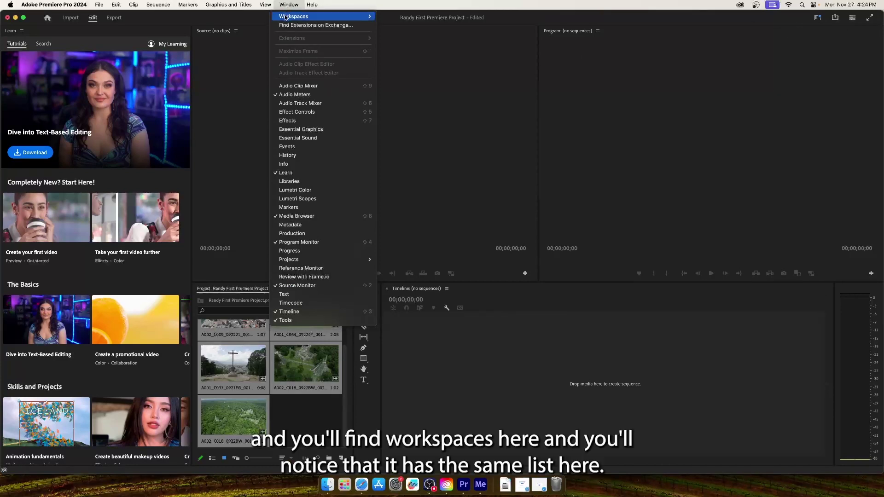
pyautogui.moveTo(285, 18)
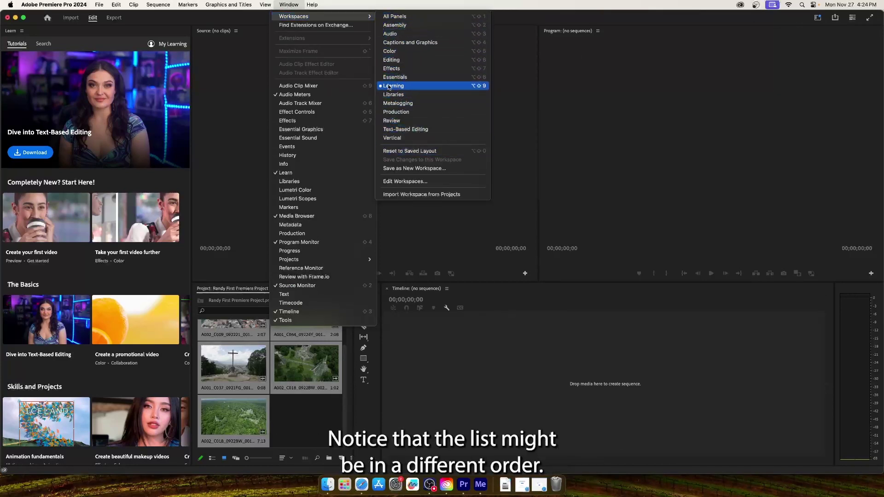
pyautogui.click(401, 61)
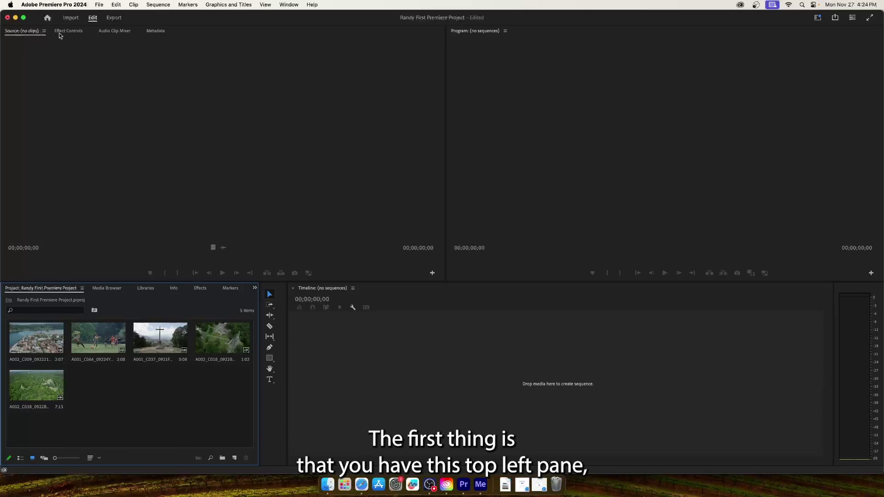
pyautogui.click(44, 47)
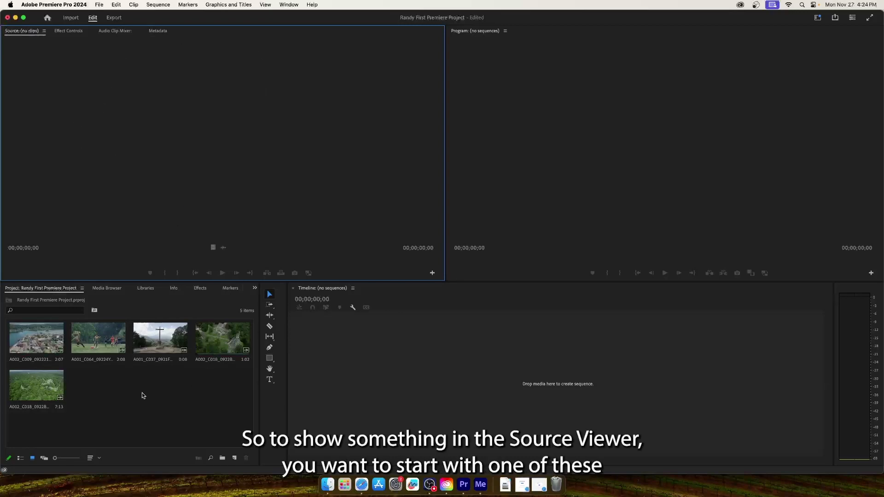
# Load clip A002_C009_092221_001.mp4 into the Source monitor and scrub it from the start to 00:00:01:00 and back.
pyautogui.doubleClick(26, 343)
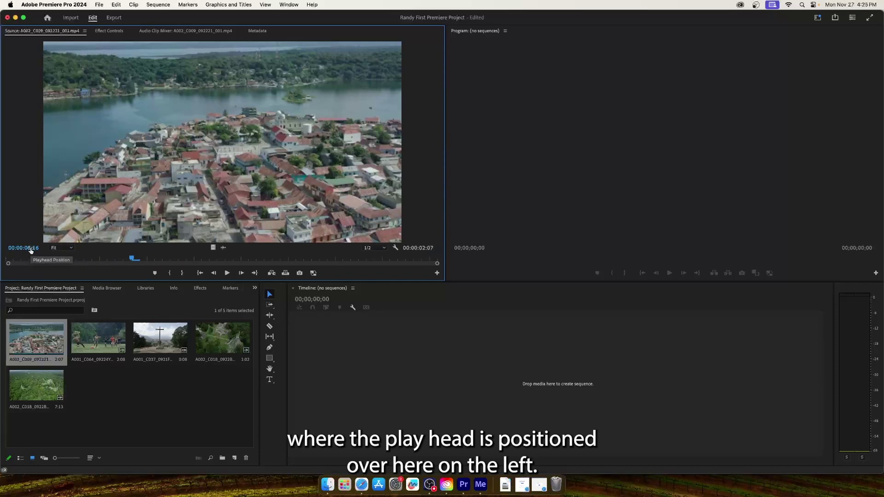
pyautogui.press('Right')
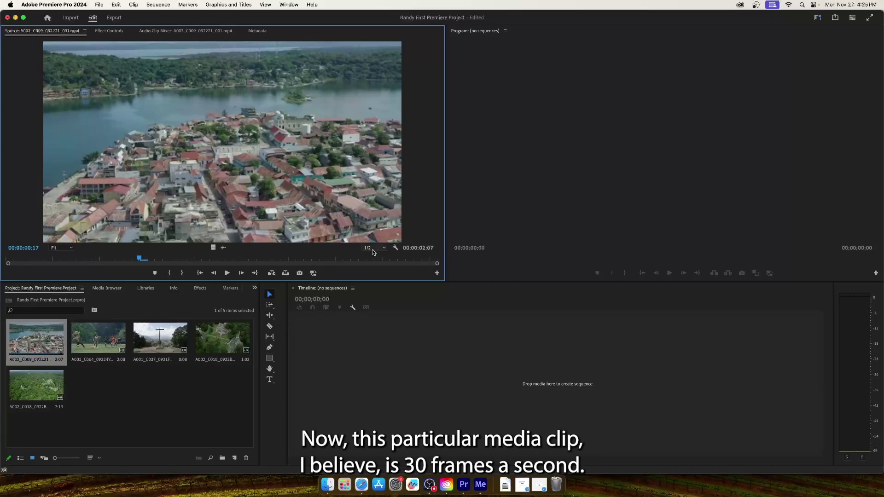
pyautogui.moveTo(144, 261); pyautogui.dragTo(2, 261)
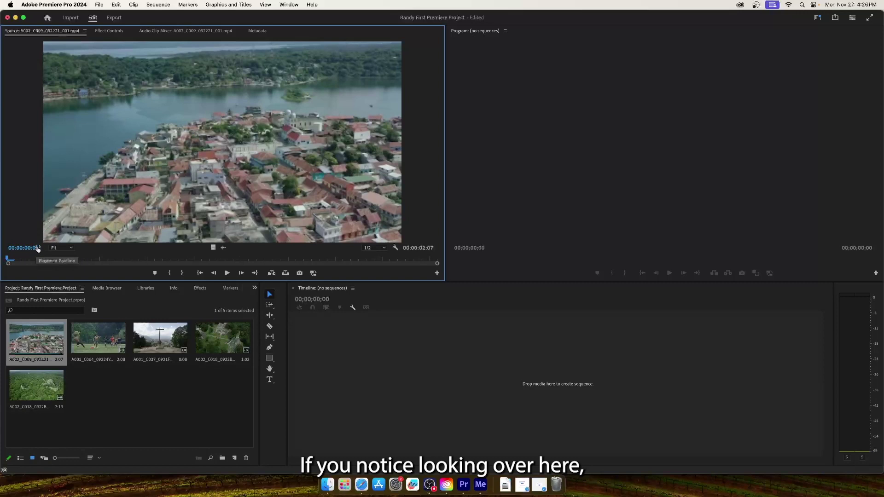
pyautogui.moveTo(7, 259); pyautogui.dragTo(197, 260)
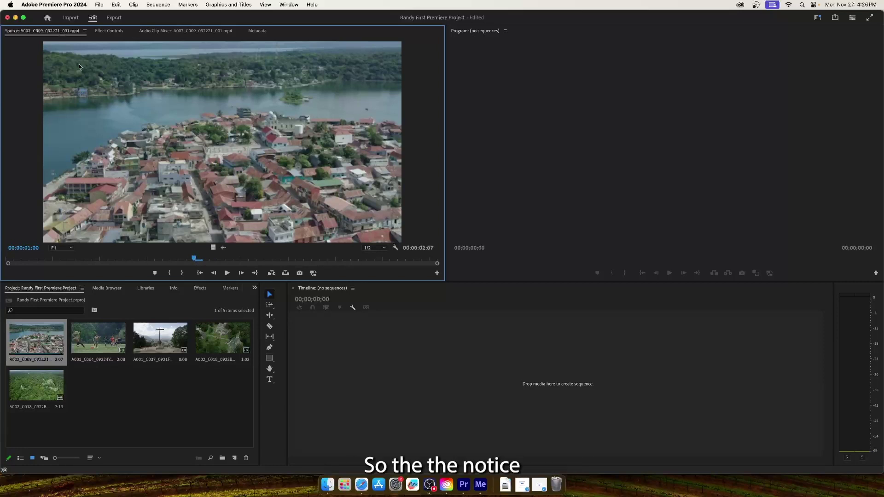
pyautogui.moveTo(196, 258); pyautogui.dragTo(7, 265)
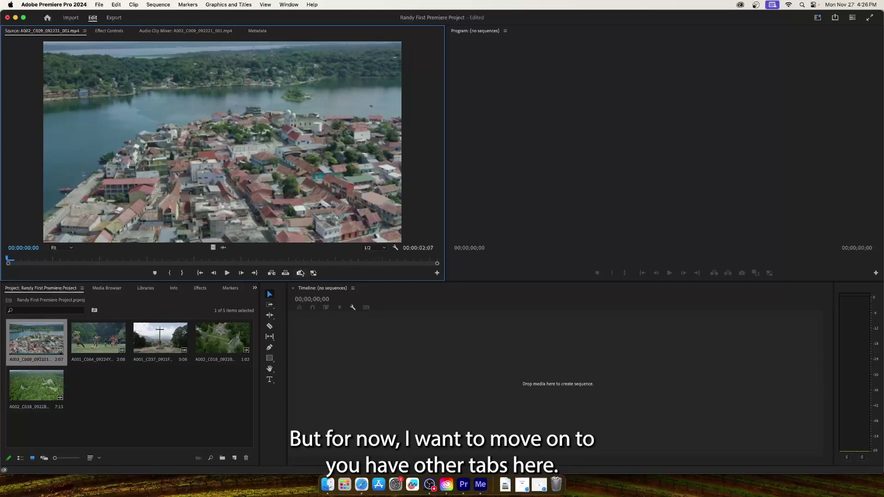
# Review the clip's Effect Controls, Audio Clip Mixer and Metadata, plus the empty Program monitor, before returning to the Source view.
pyautogui.click(110, 33)
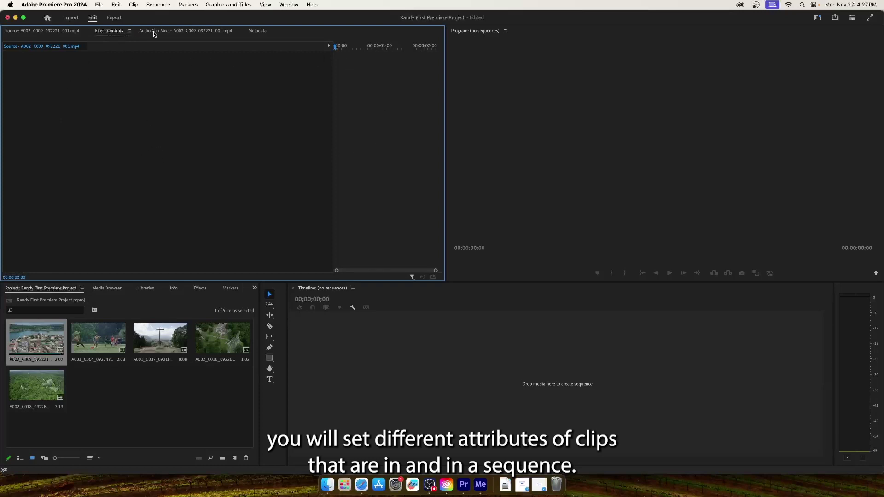
pyautogui.click(166, 32)
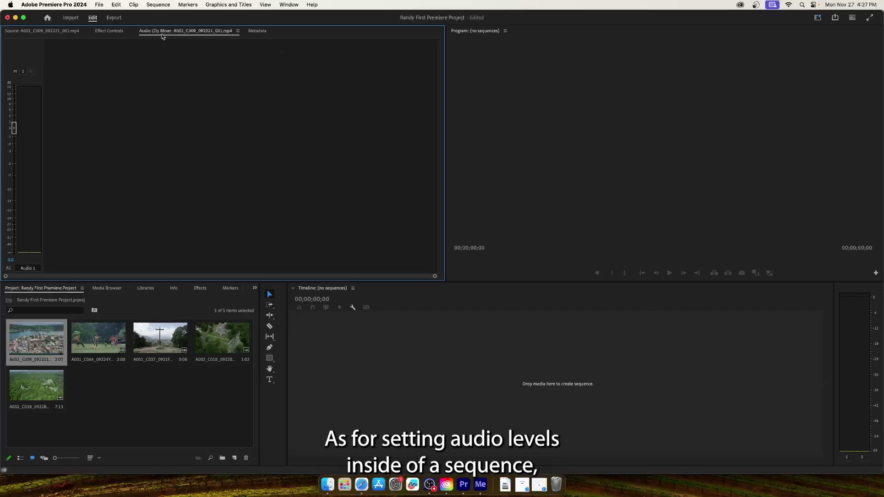
pyautogui.click(256, 32)
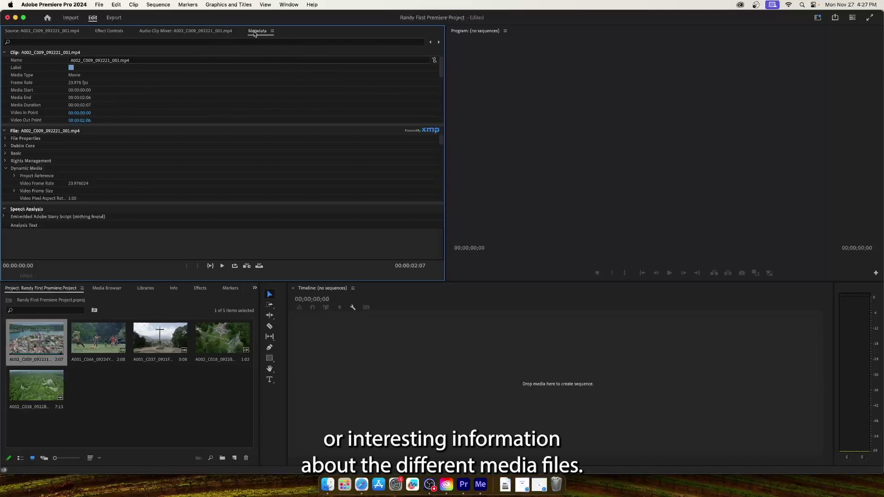
pyautogui.click(502, 71)
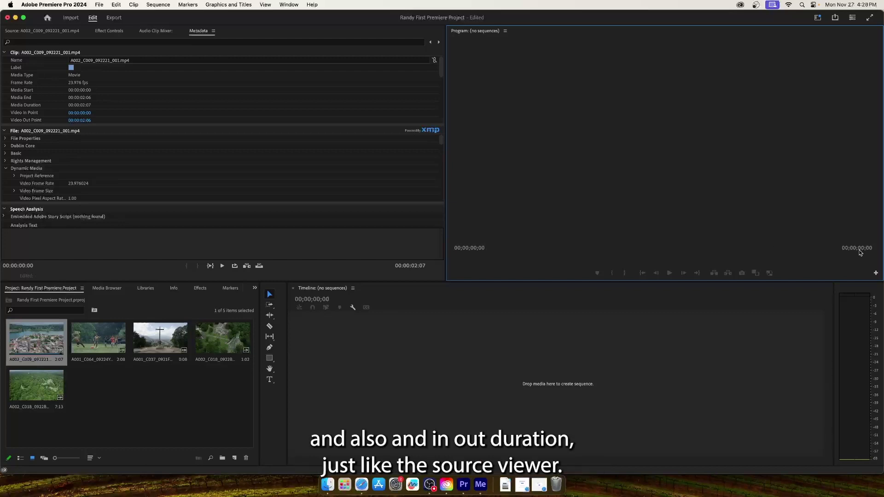
pyautogui.click(45, 31)
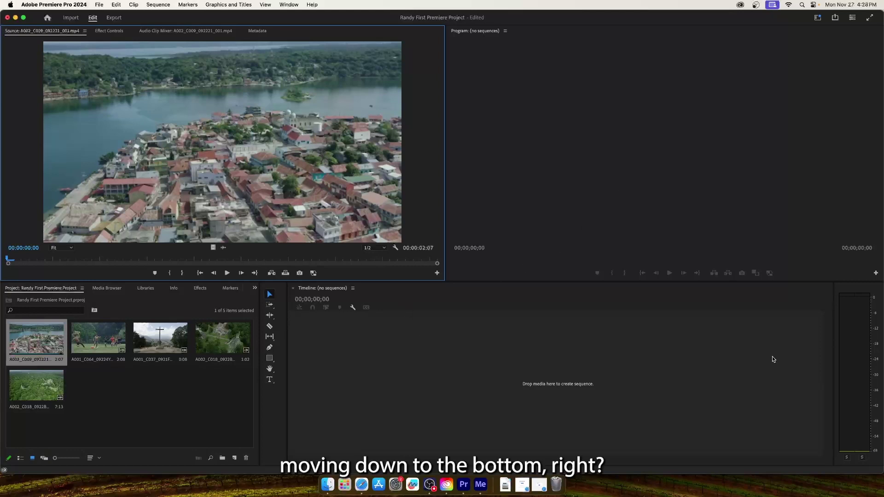
# Check the audio meters by playing the source clip through, and return its playhead to 00:00:00:00.
pyautogui.click(865, 291)
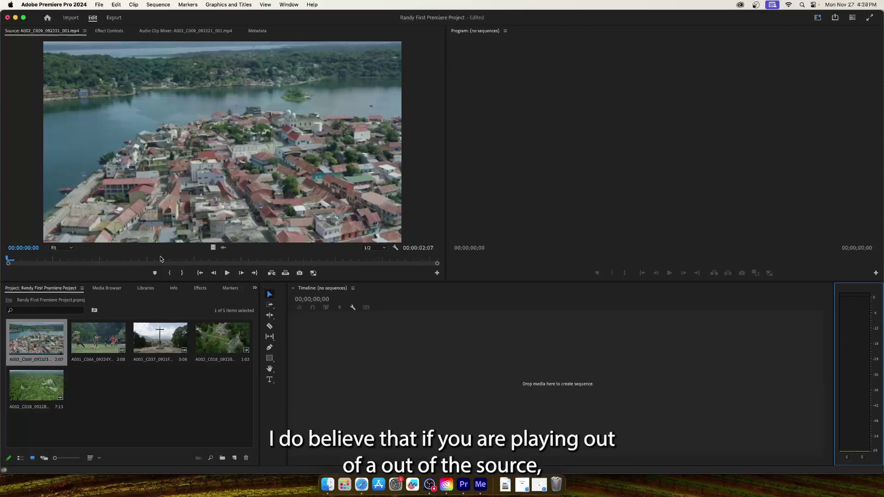
pyautogui.click(31, 177)
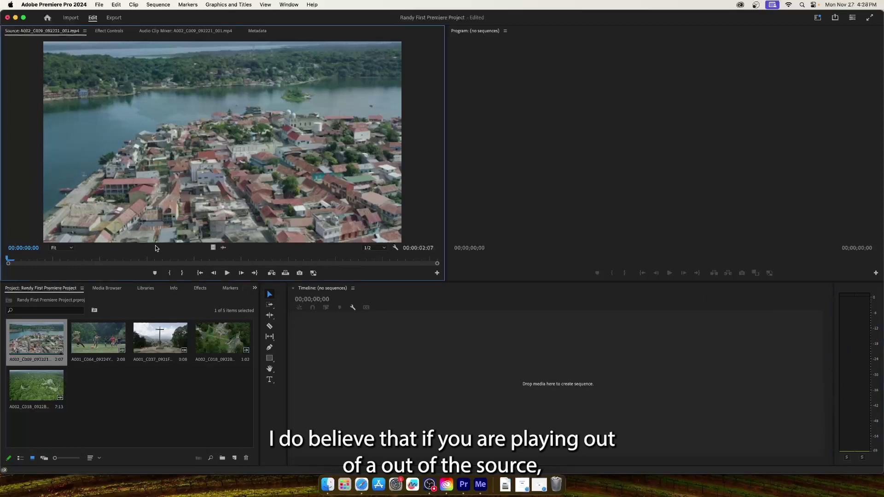
pyautogui.click(227, 273)
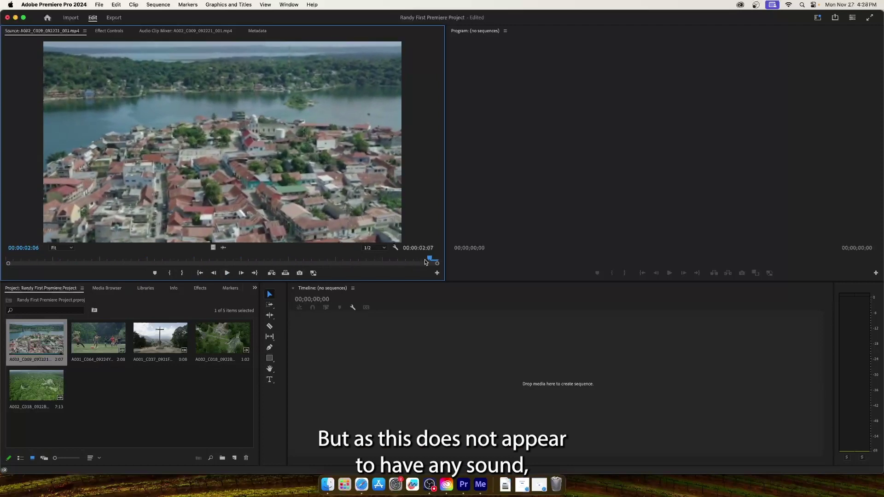
pyautogui.moveTo(429, 259); pyautogui.dragTo(2, 272)
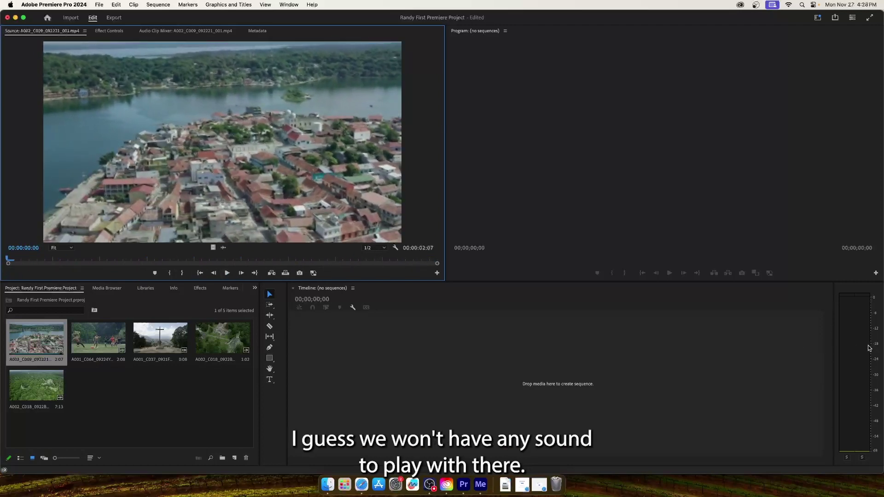
# Examine the empty Timeline, the editing tools with the Selection tool active, and the project's media clips.
pyautogui.click(683, 298)
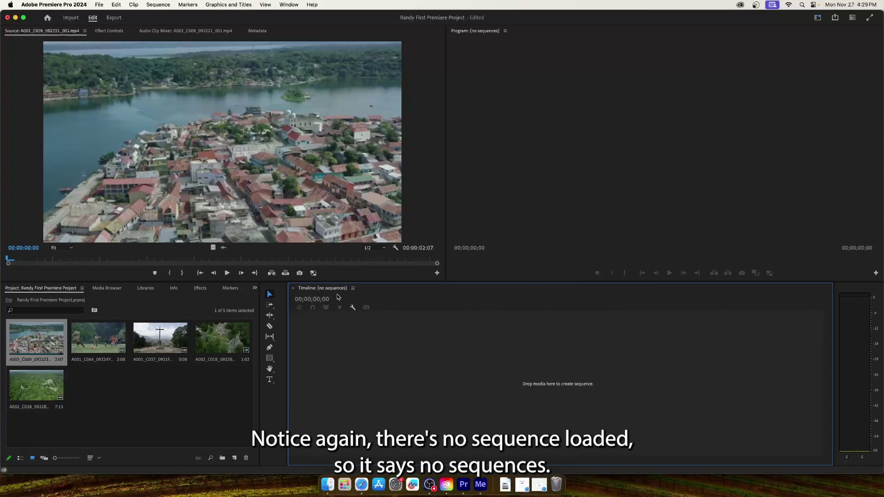
pyautogui.click(138, 420)
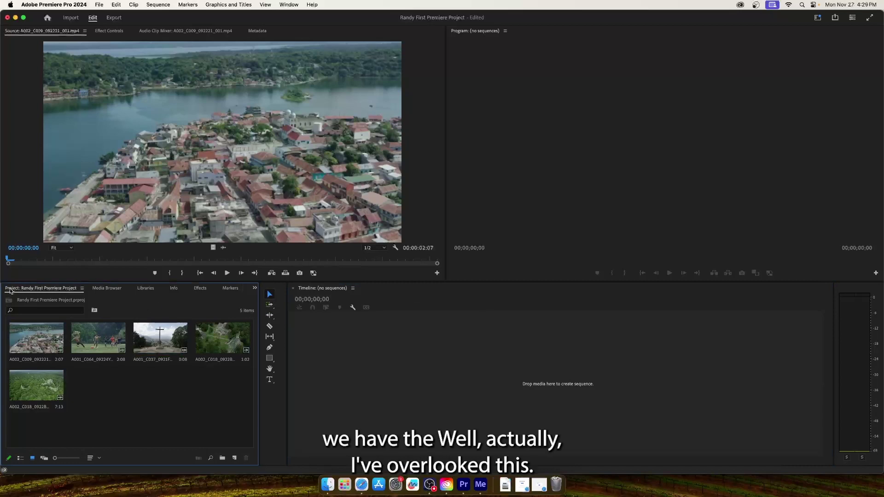
pyautogui.click(269, 418)
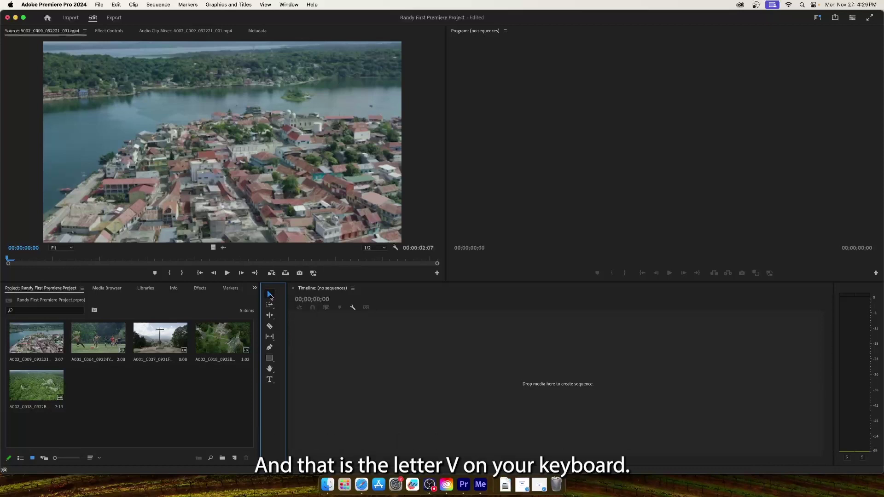
pyautogui.click(132, 403)
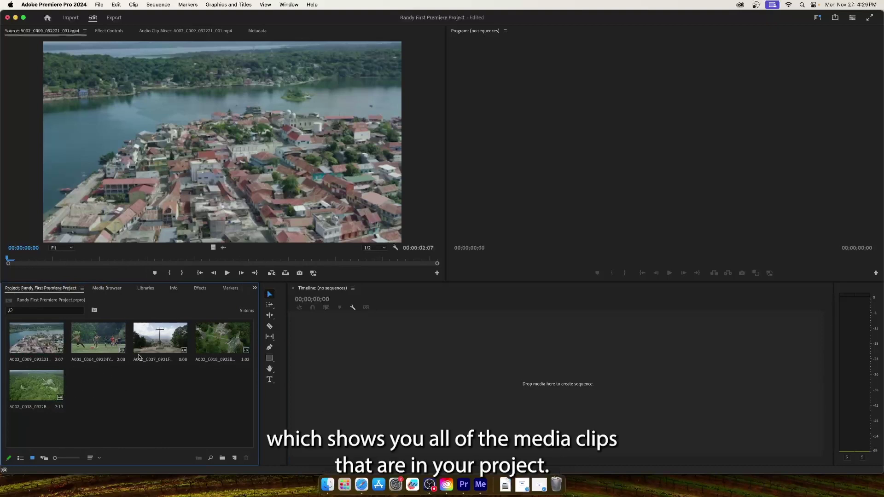
# Look through the Media Browser and Libraries, and view the Info details of the clip loaded in the Source monitor.
pyautogui.click(108, 290)
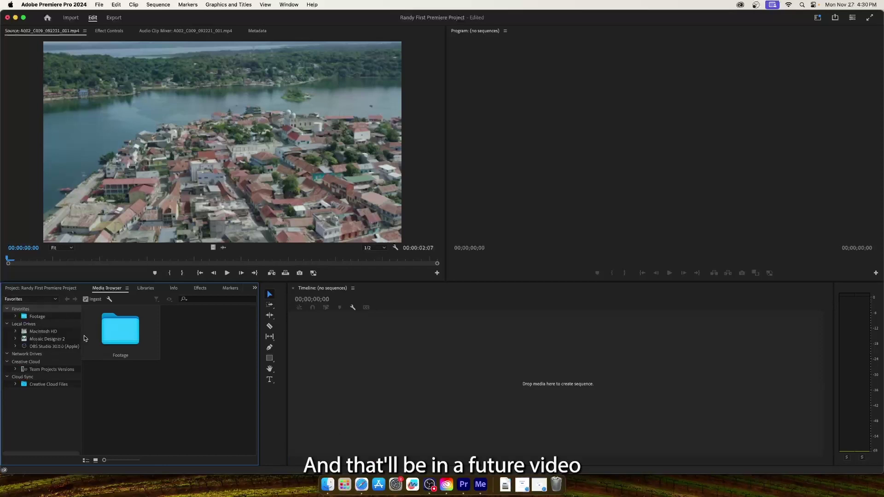
pyautogui.click(146, 288)
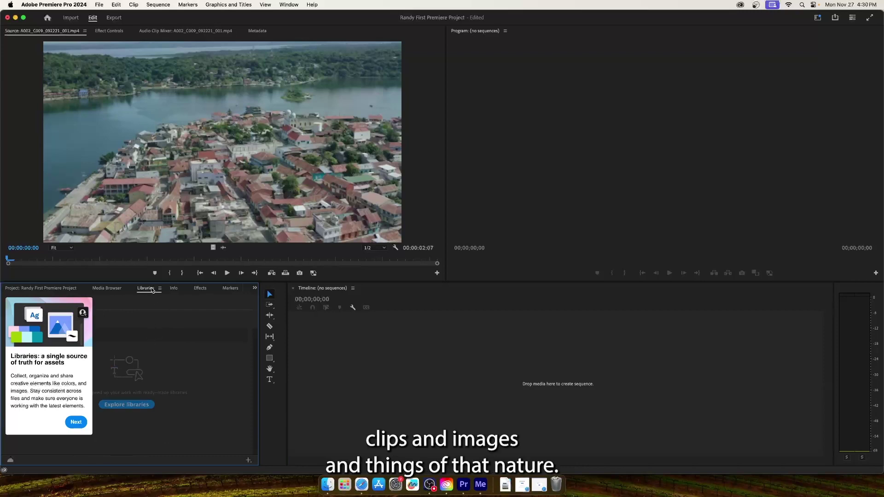
pyautogui.click(175, 289)
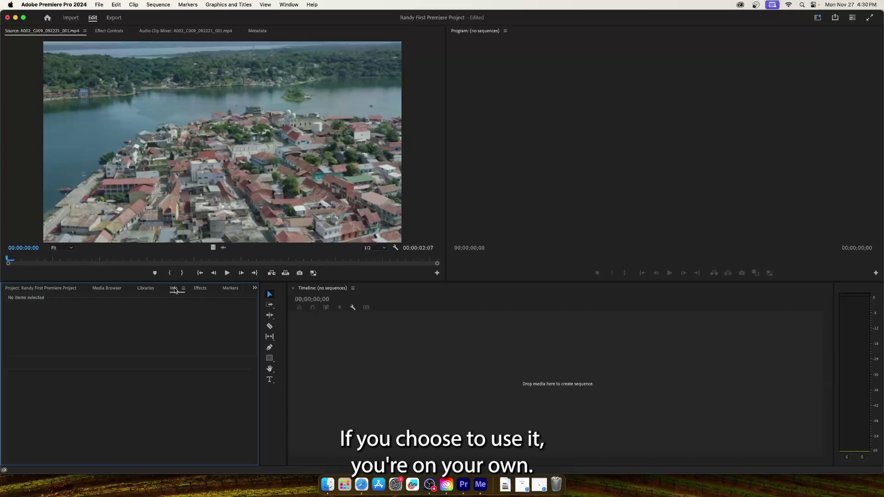
pyautogui.click(239, 205)
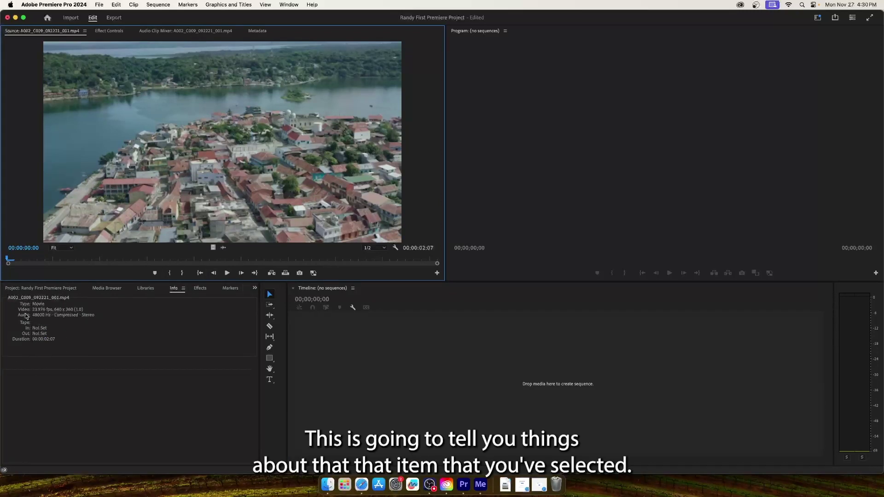
# Review the Effects categories, Markers and History, and return to the list of project clips.
pyautogui.click(199, 289)
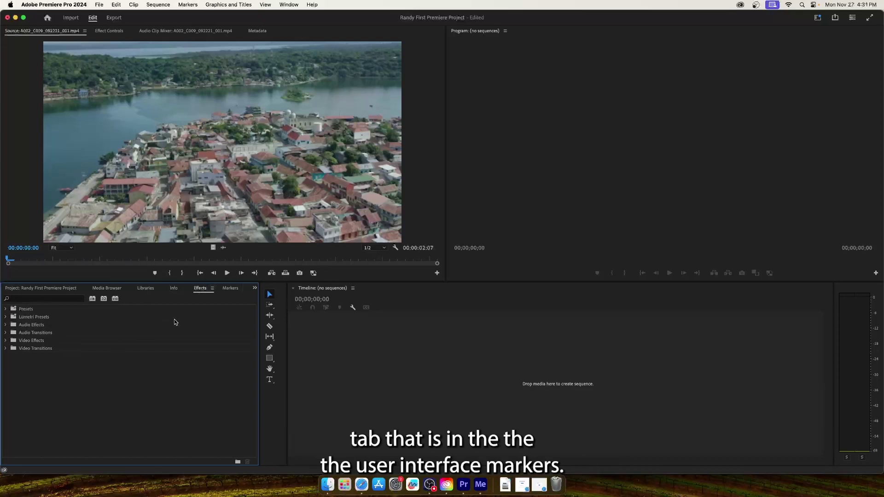
pyautogui.click(230, 289)
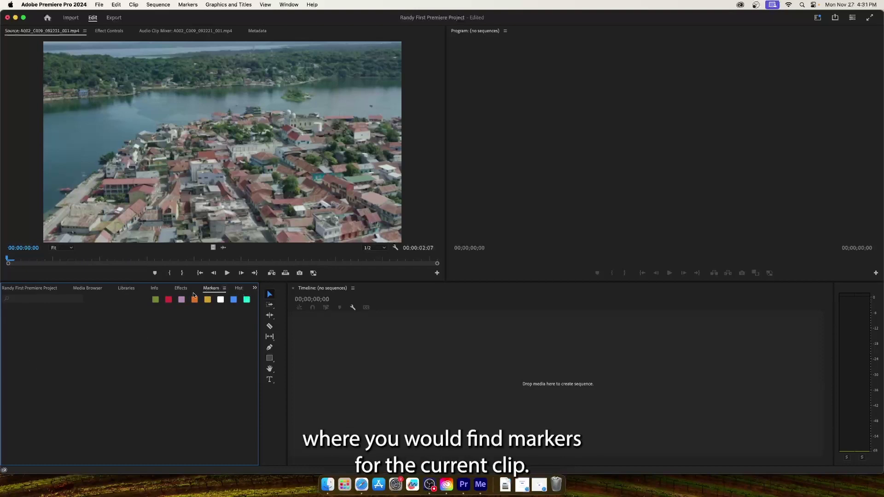
pyautogui.click(239, 289)
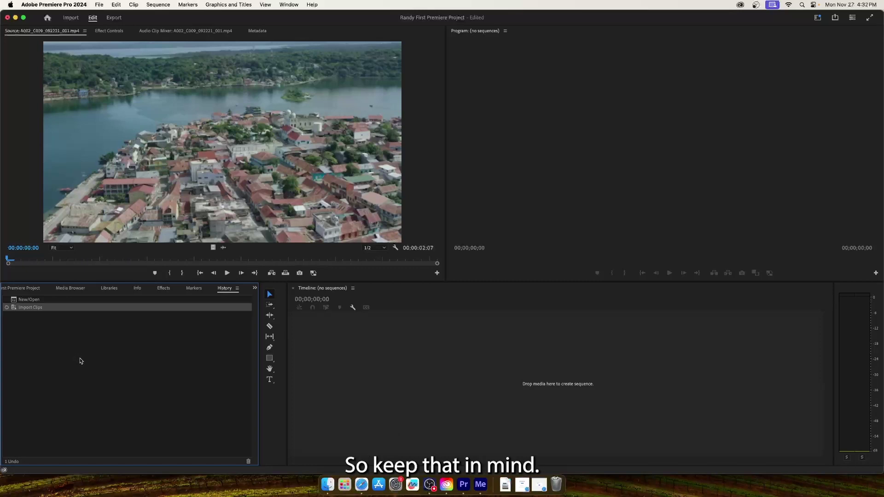
pyautogui.click(254, 289)
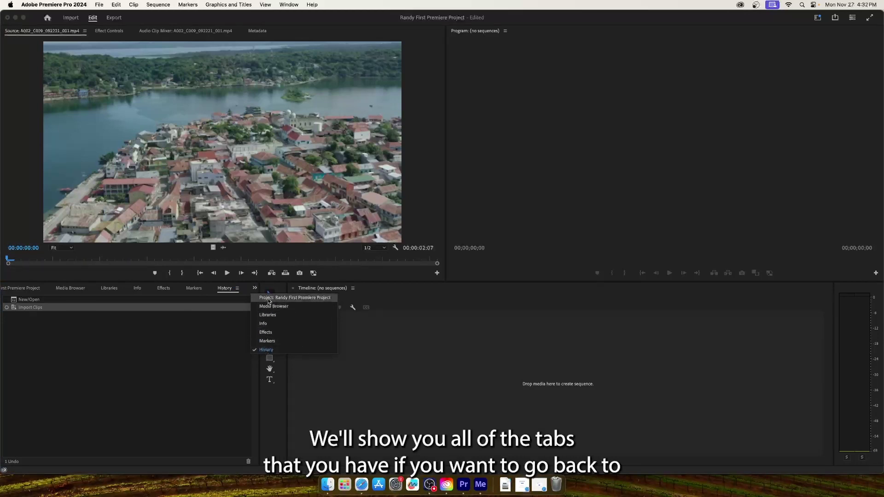
pyautogui.click(265, 299)
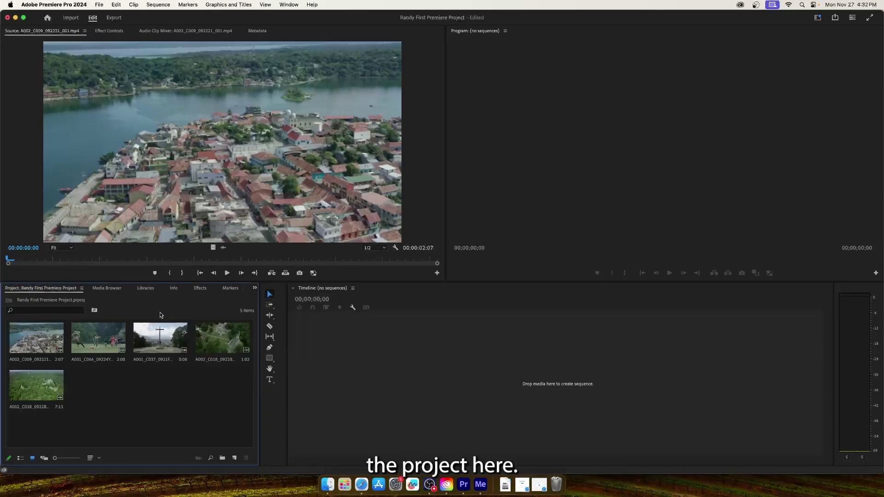